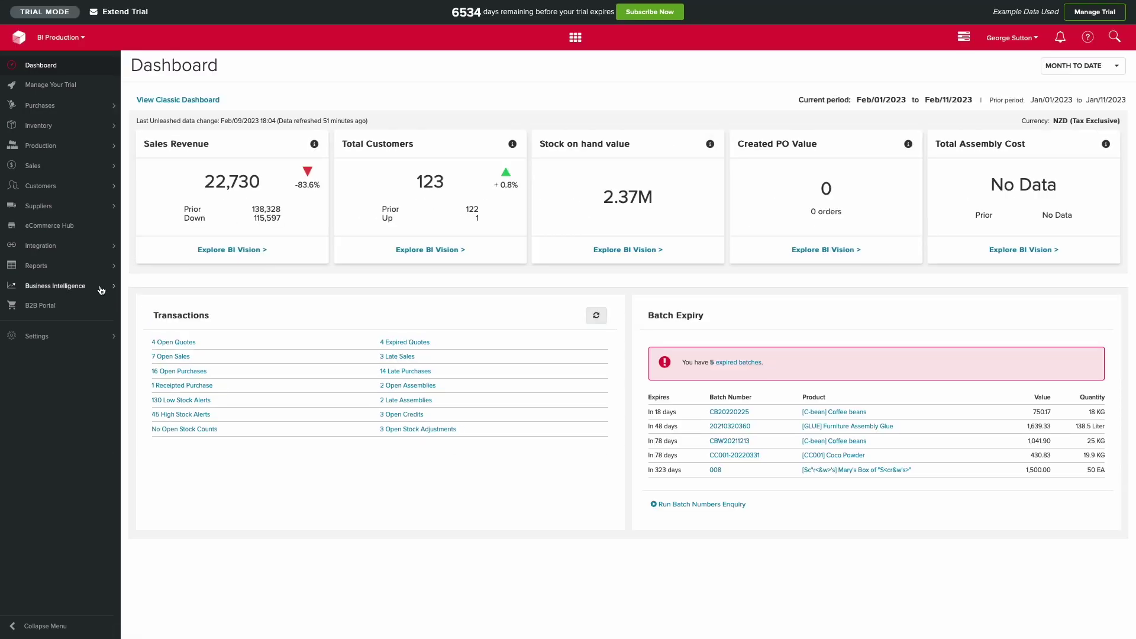
- Expand Business Intelligence in the left menu to list the dashboard choices
left_click(101, 290)
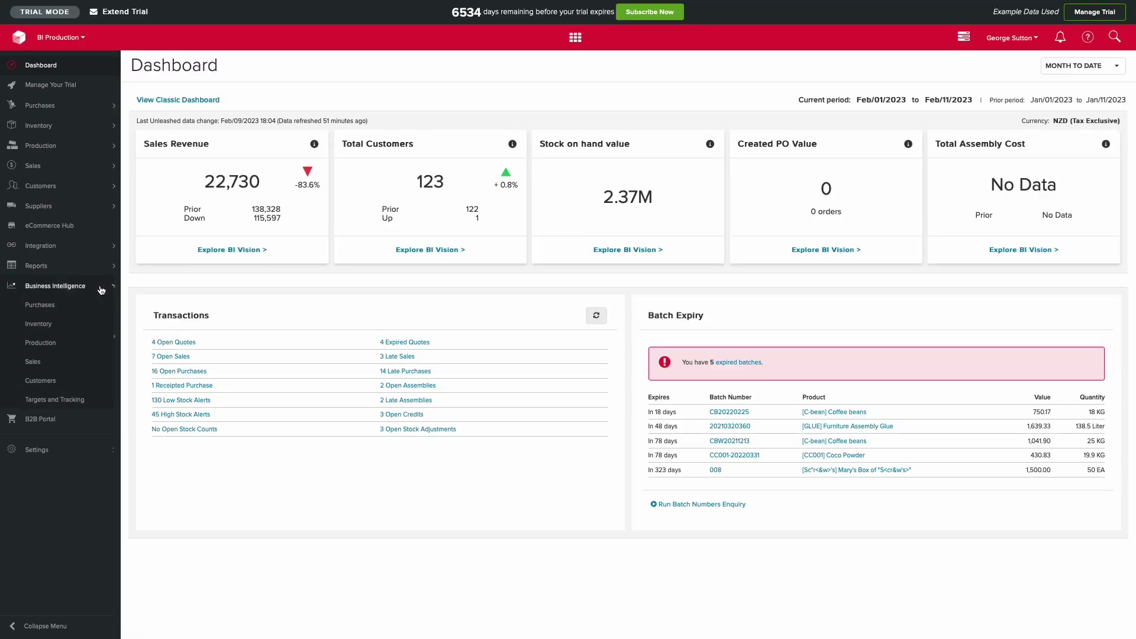
- Open Sales Foundation and zoom the Sales Revenue chart into days 5–13
left_click(32, 363)
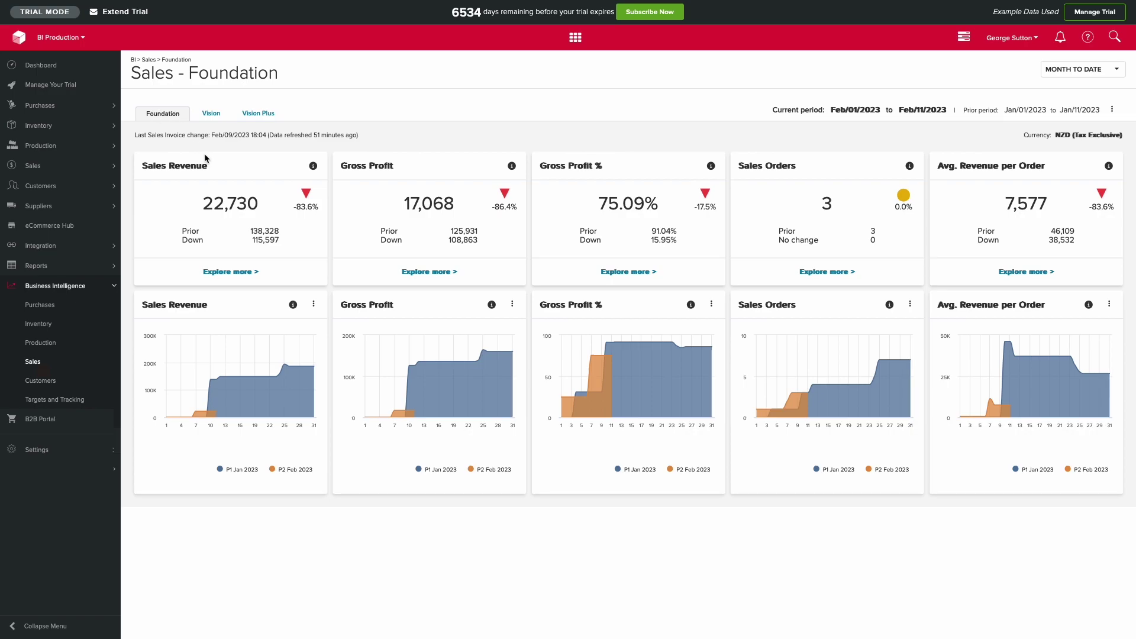
mouse_move(214, 382)
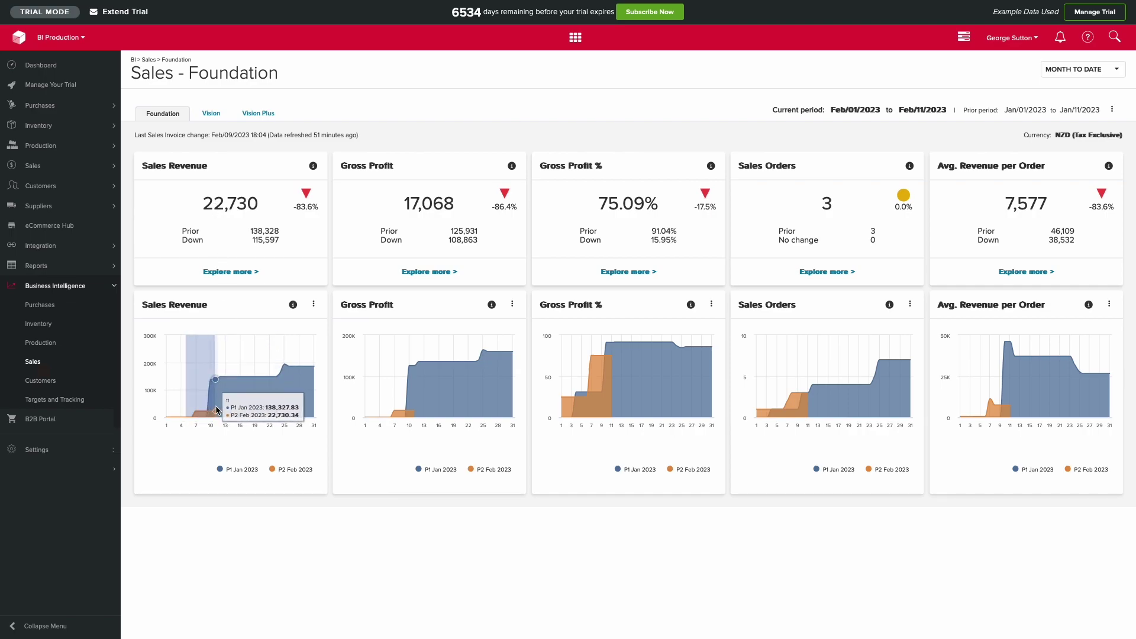
left_click_drag(186, 410, 266, 395)
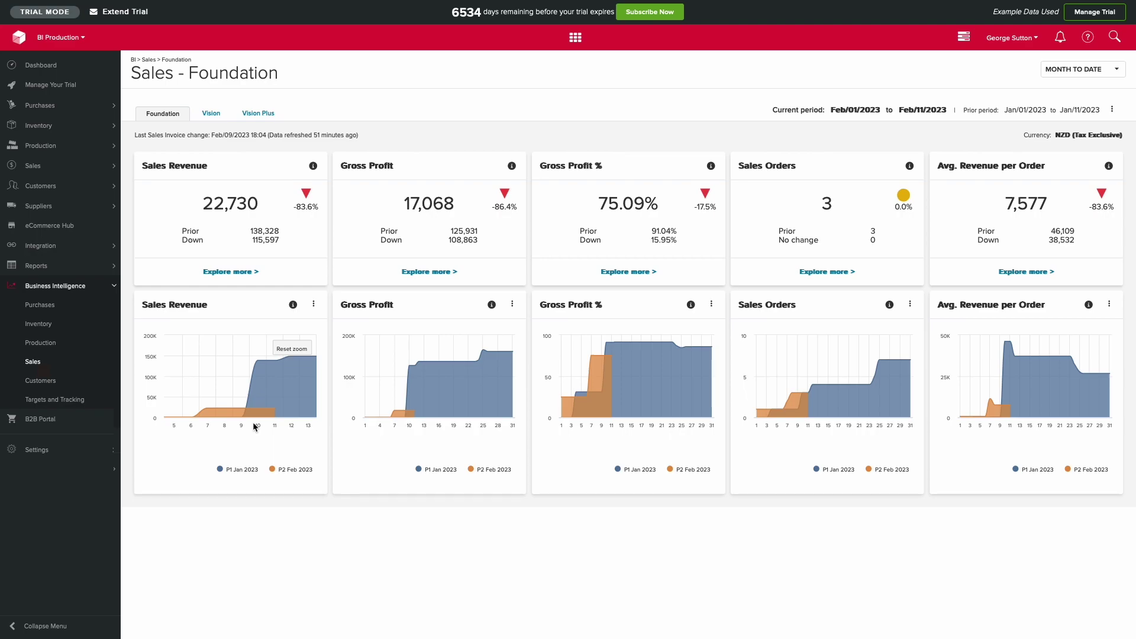
- Open Sales Vision driven by Units Sold, with Sales Group shown as bars
left_click(231, 272)
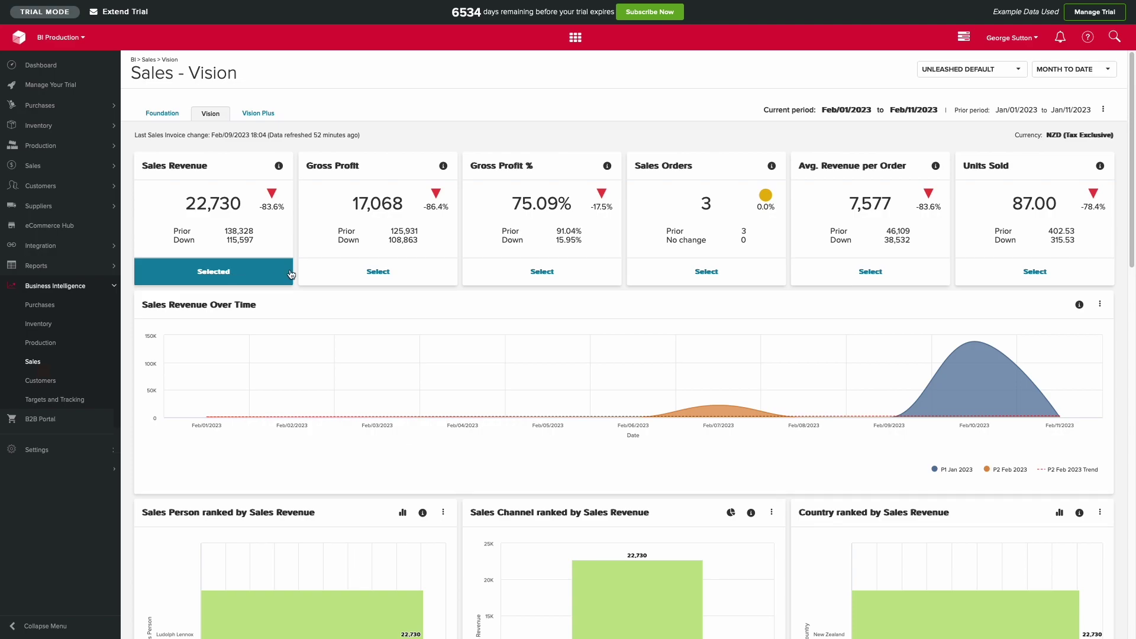
left_click(983, 272)
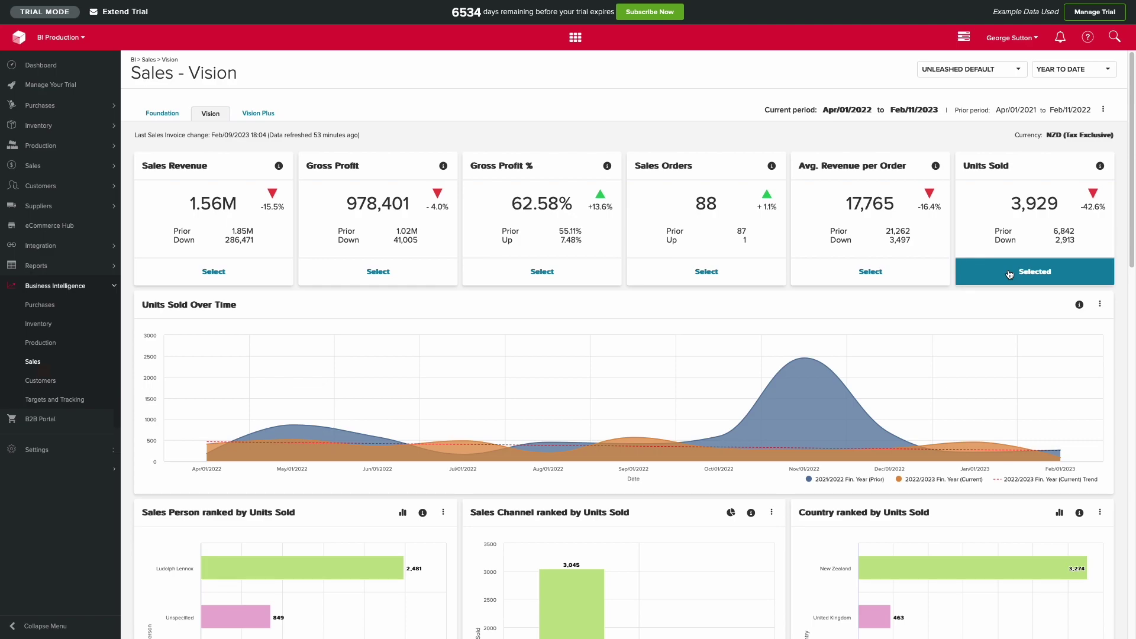
scroll(1009, 273, "down", 5)
scroll(1009, 273, "down", 3)
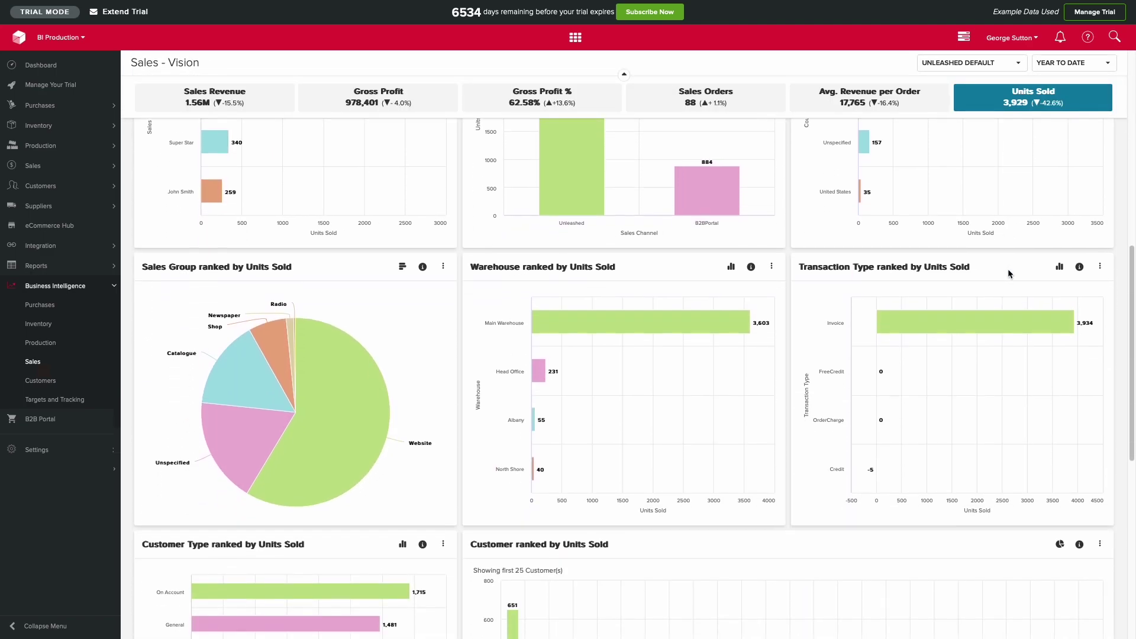
left_click(402, 266)
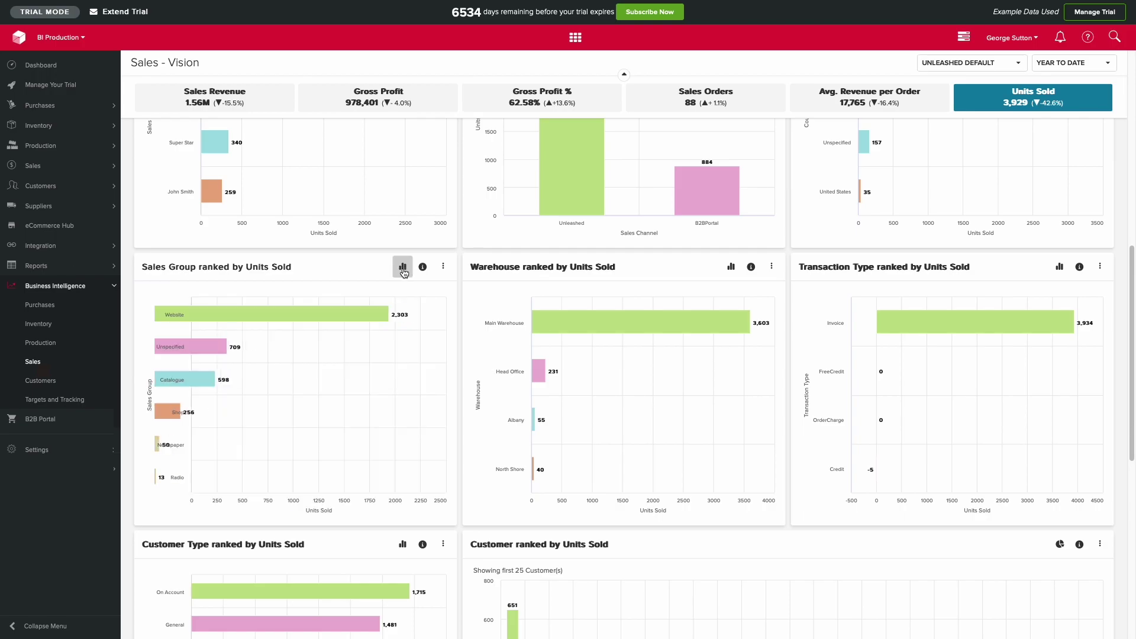
- Filter to Website group and Unspecified sales person, zooming the timeline to September–February
left_click(256, 326)
scroll(271, 321, "up", 3)
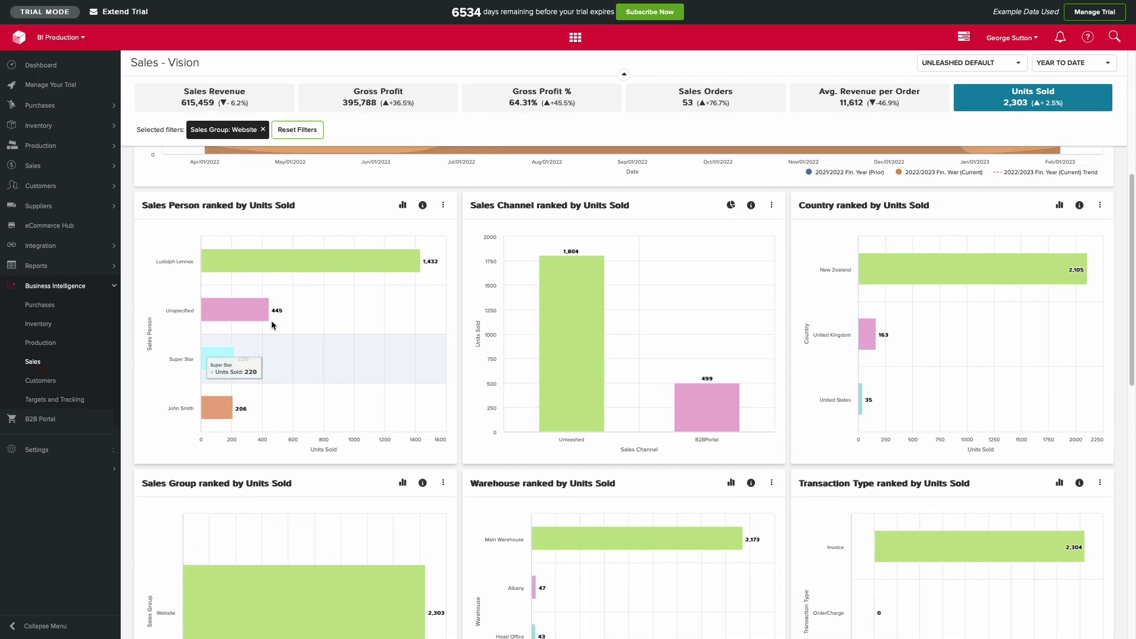
left_click(258, 311)
scroll(650, 312, "up", 2)
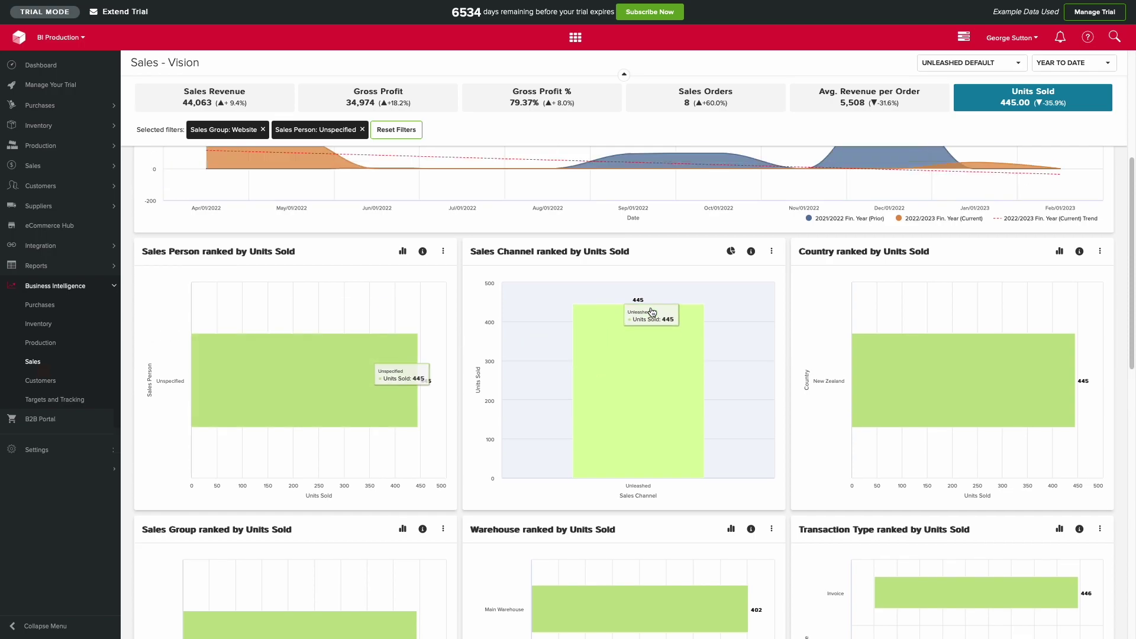
scroll(651, 313, "up", 3)
left_click_drag(639, 302, 1047, 302)
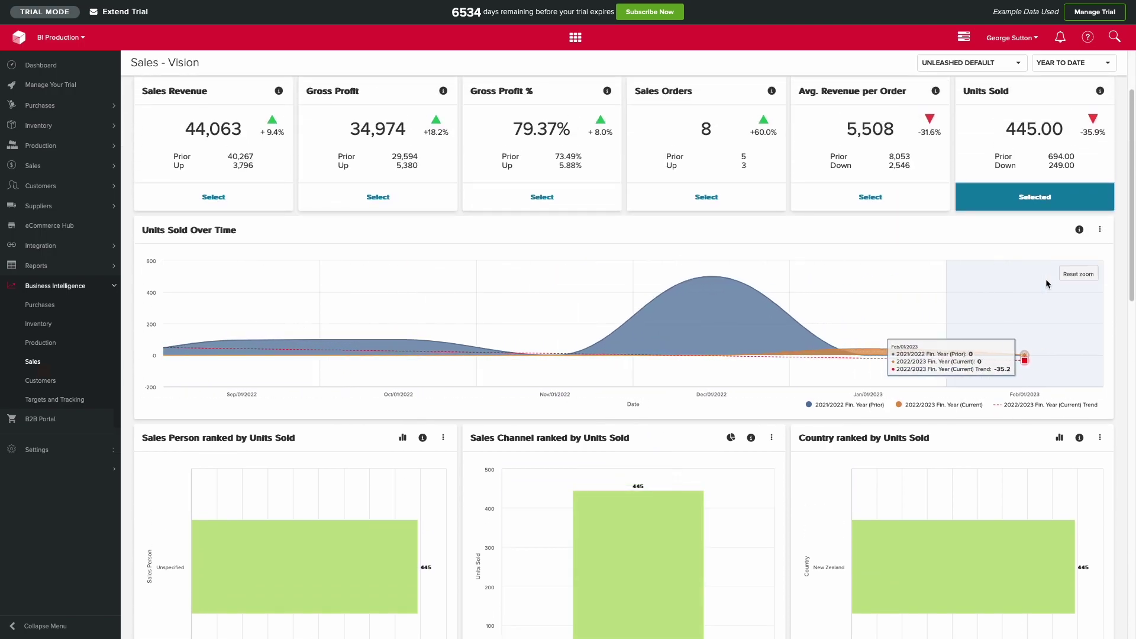
scroll(1048, 282, "up", 3)
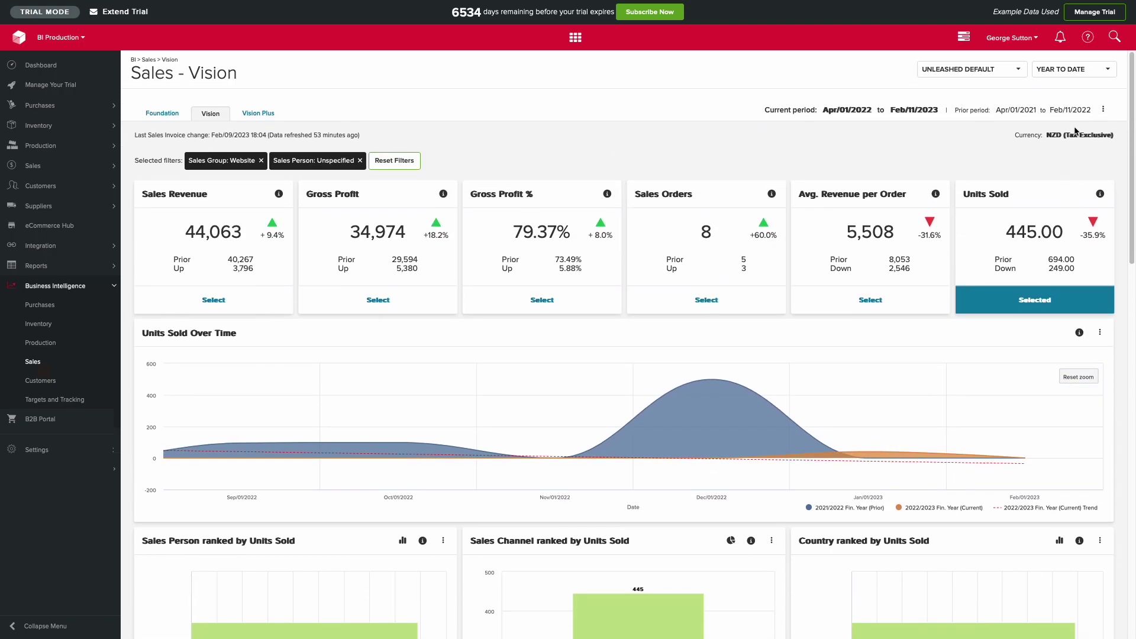
- Look over the Screenshot export formats, then go to Upload Historical Sales Data
left_click(1105, 110)
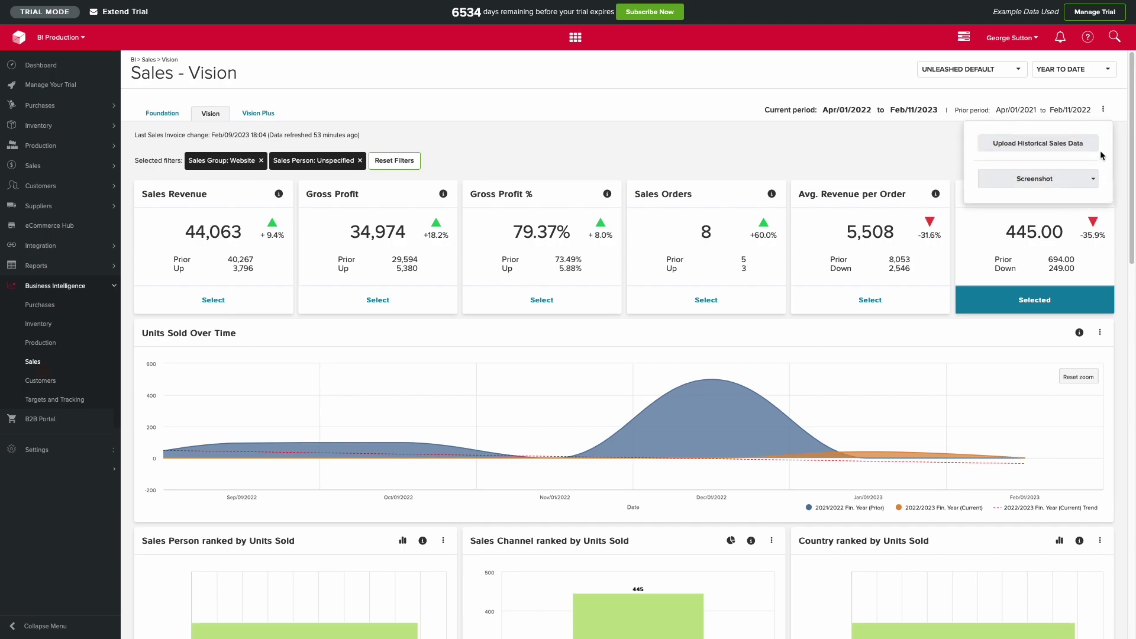
left_click(1093, 179)
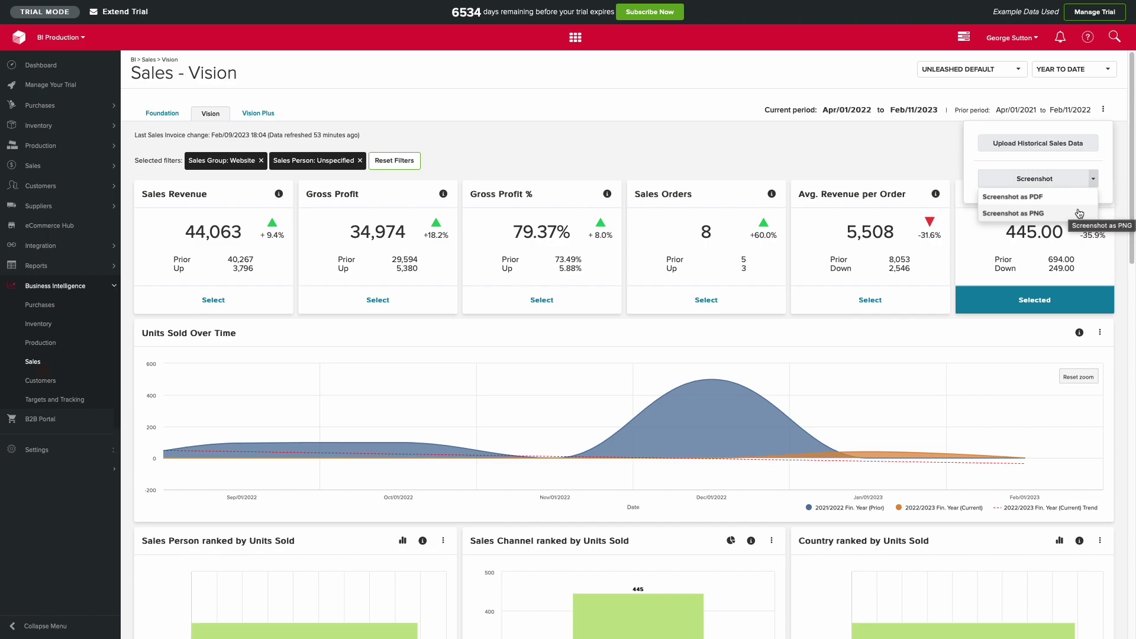
left_click(1072, 148)
left_click(1072, 149)
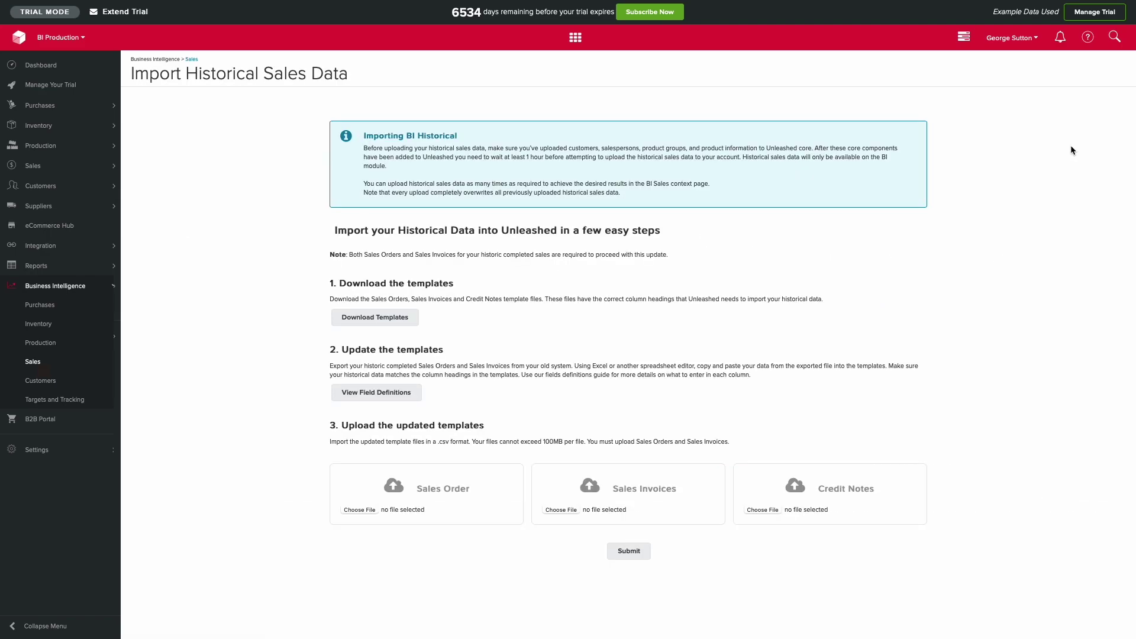
- Apply Custom Layout 1, view Vision Plus Gross Profit versus targets, then open Edit Targets
left_click(1017, 70)
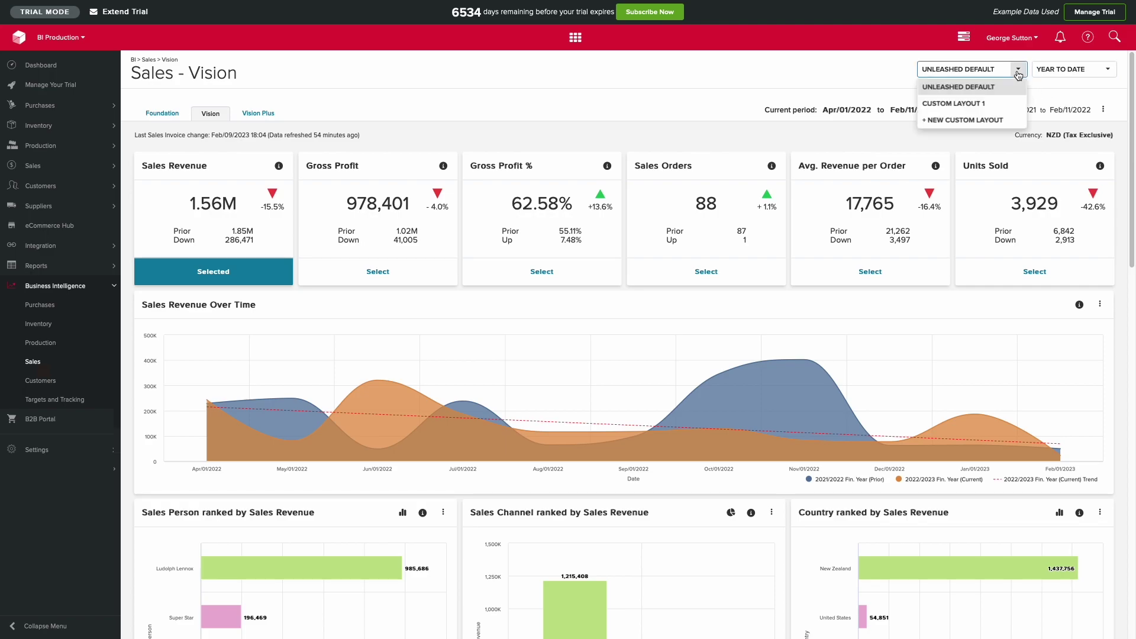
left_click(954, 103)
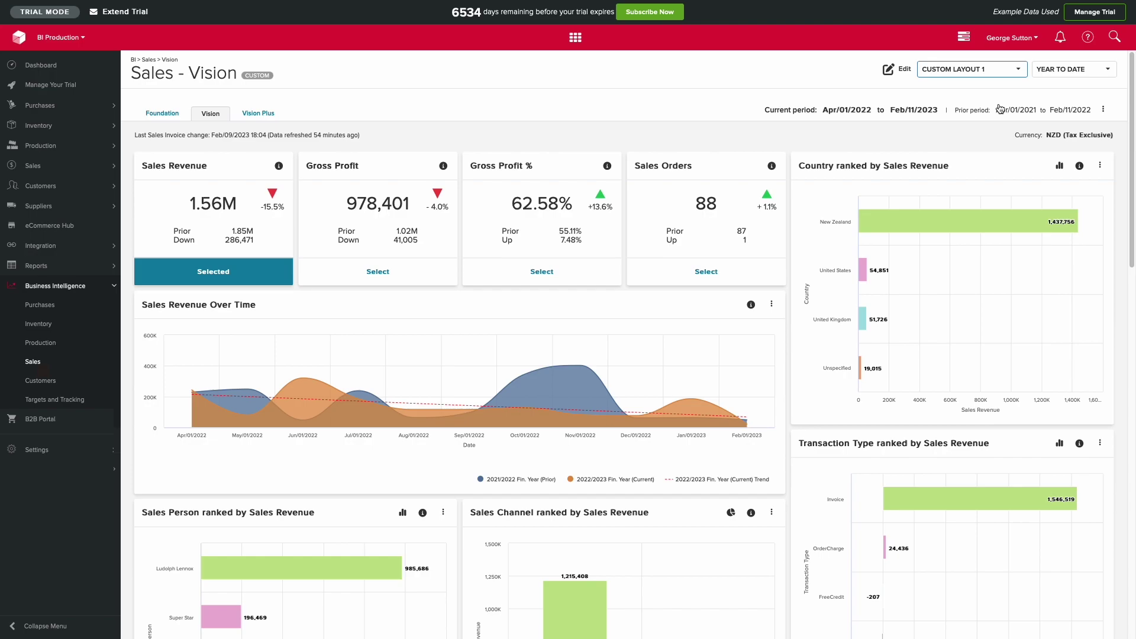
left_click(258, 113)
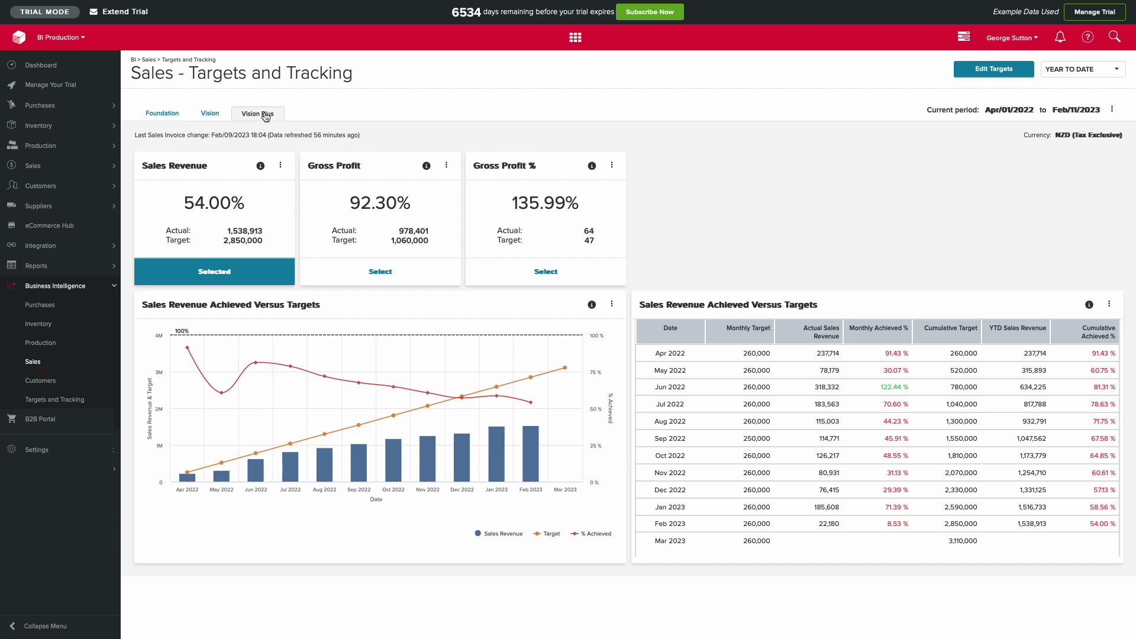
left_click(380, 271)
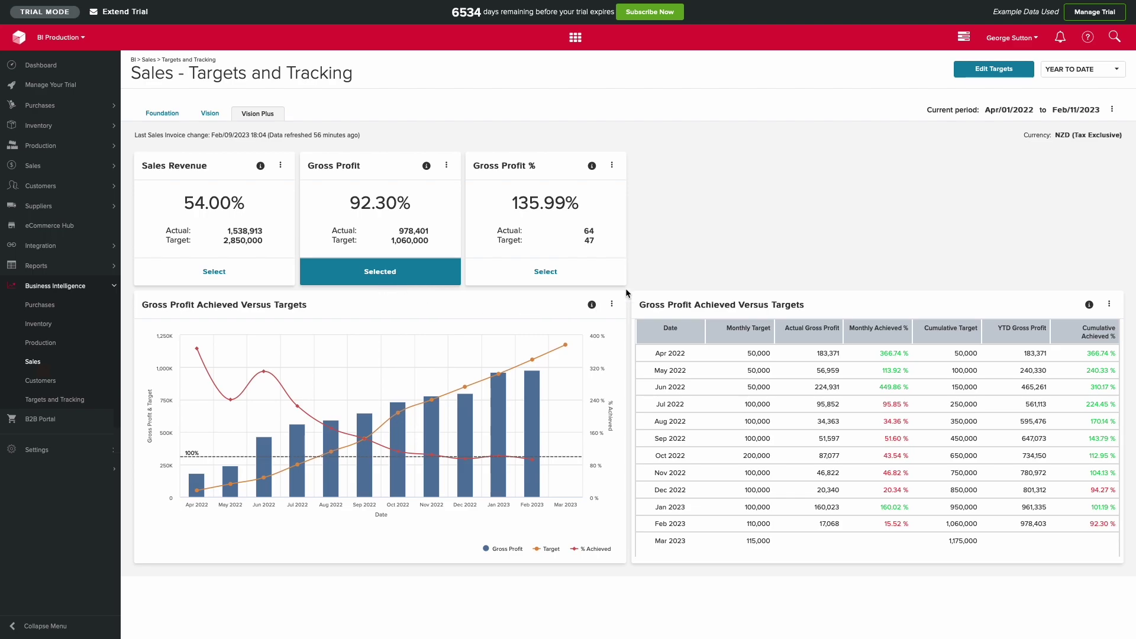
left_click(985, 69)
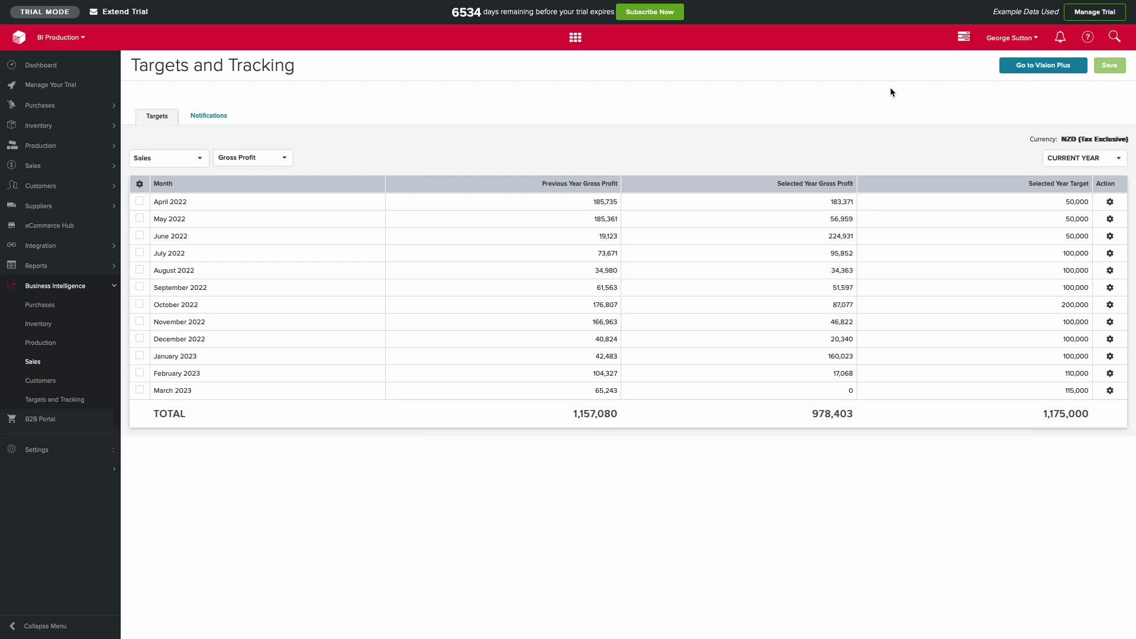
- Tick the April and May 2022 rows, view Gross Profit % targets, then Notifications
left_click(140, 201)
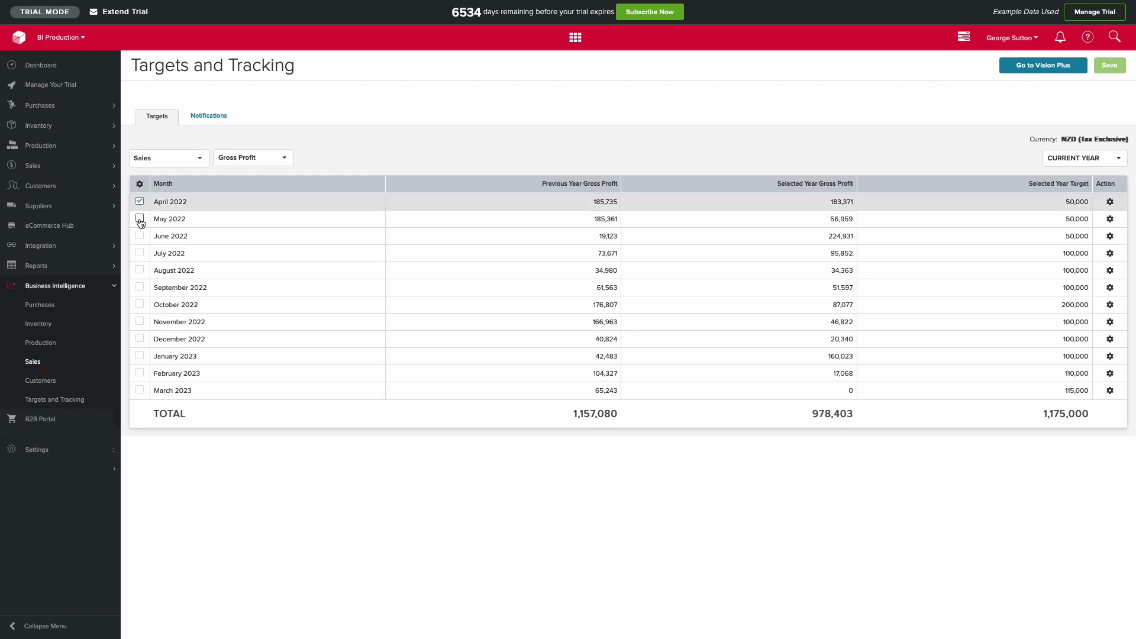
left_click(139, 218)
left_click(253, 157)
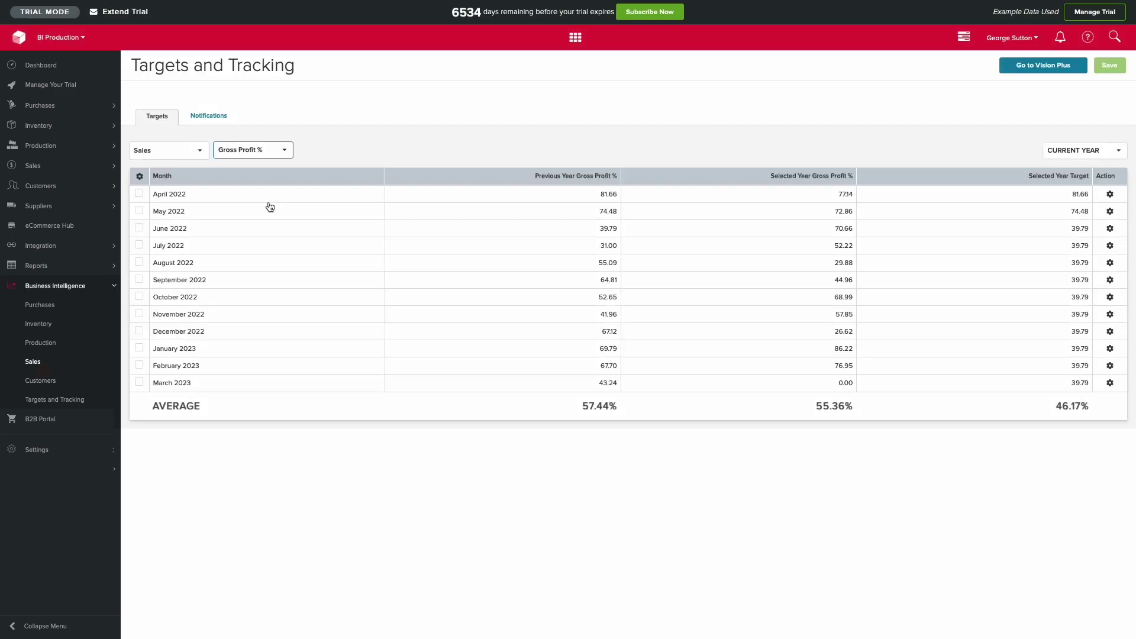
left_click(208, 116)
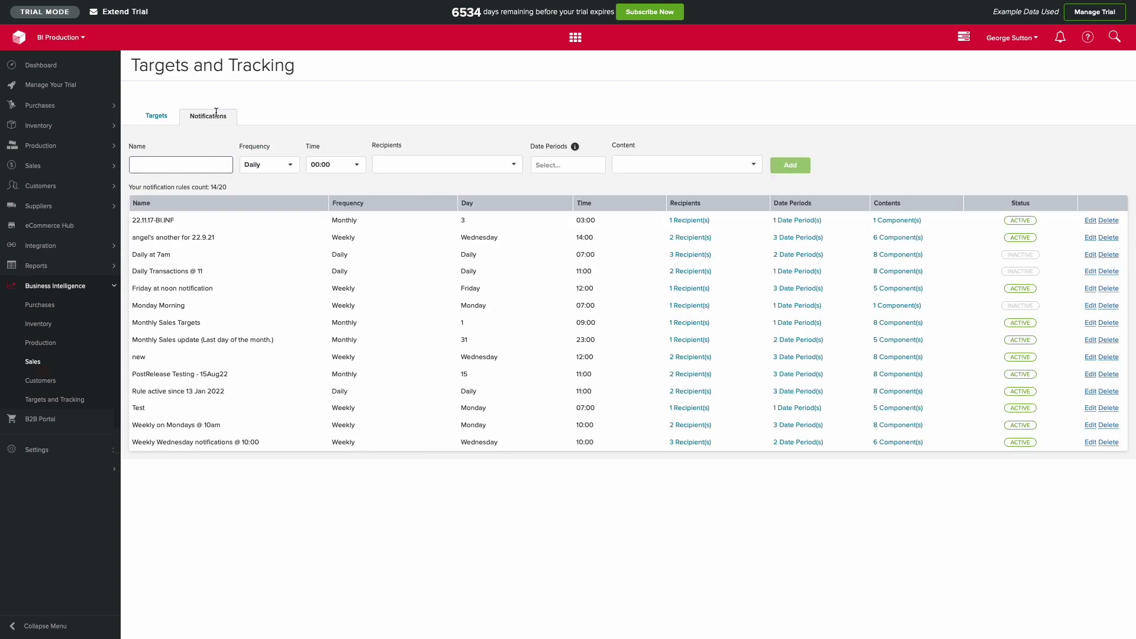